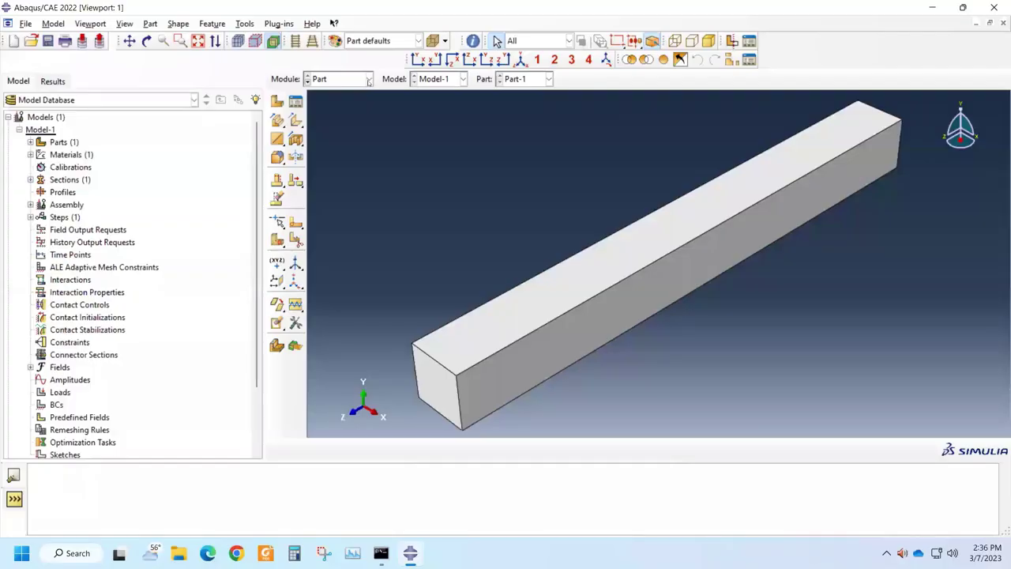
# Switch the beam model from the Part module to the Step module
pyautogui.click(368, 80)
pyautogui.click(332, 132)
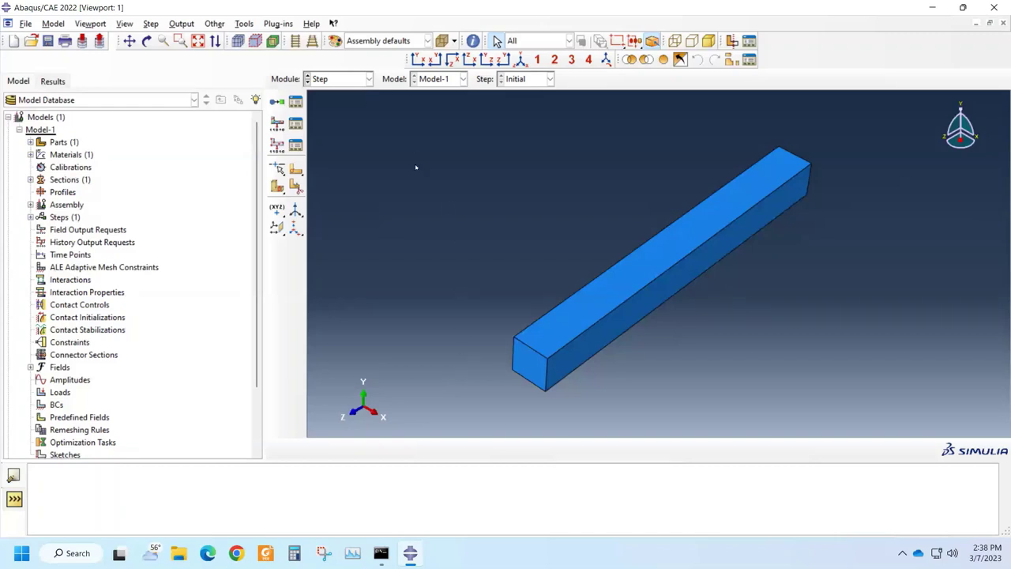
pyautogui.click(369, 81)
pyautogui.click(351, 94)
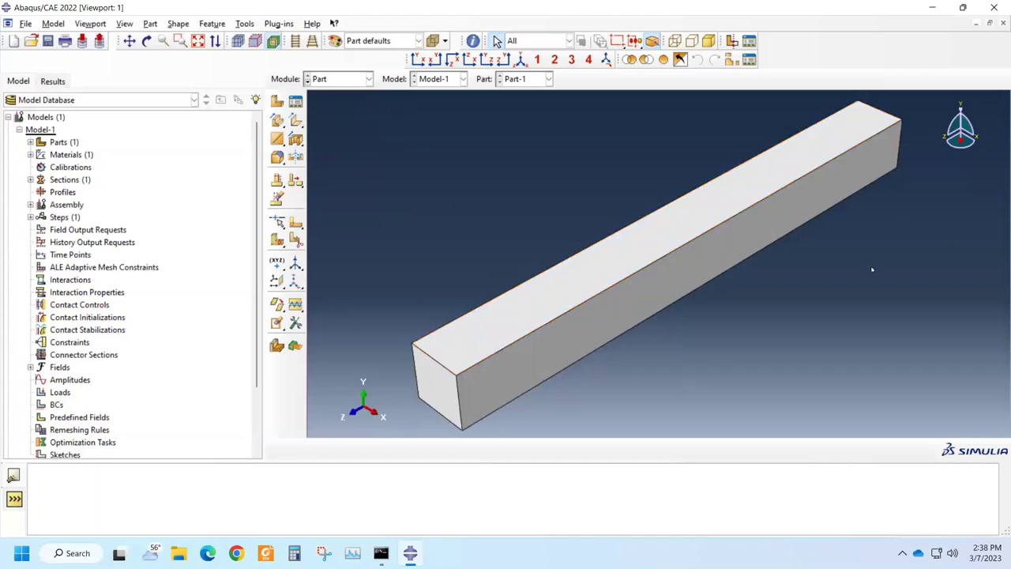
pyautogui.click(369, 79)
pyautogui.click(347, 104)
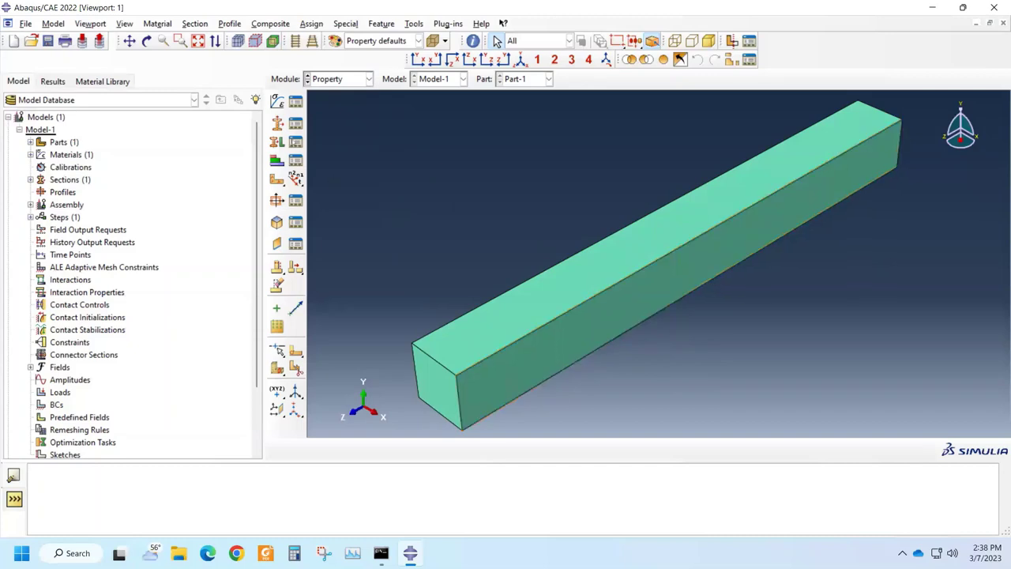
pyautogui.click(368, 79)
pyautogui.click(336, 116)
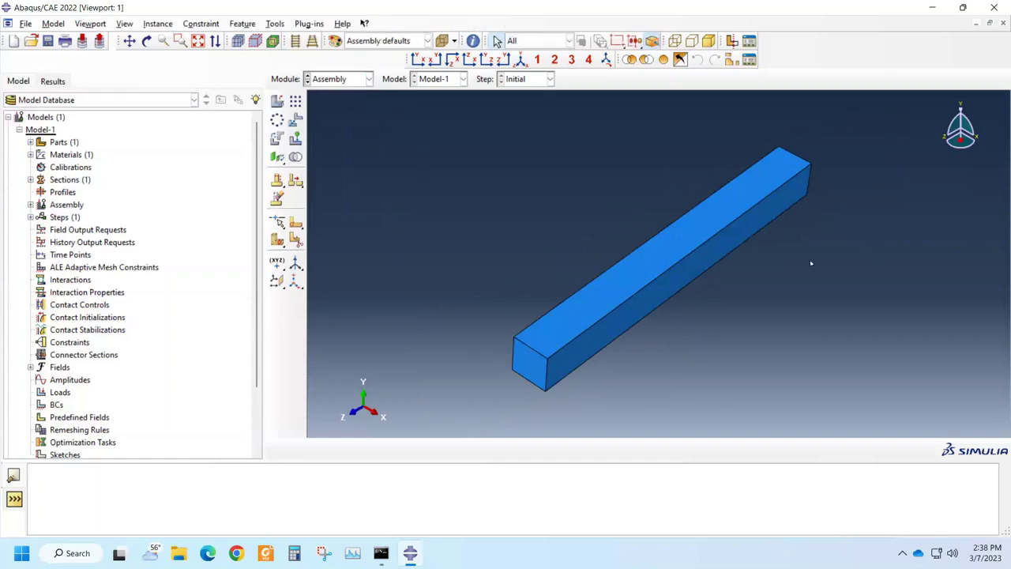
pyautogui.click(369, 79)
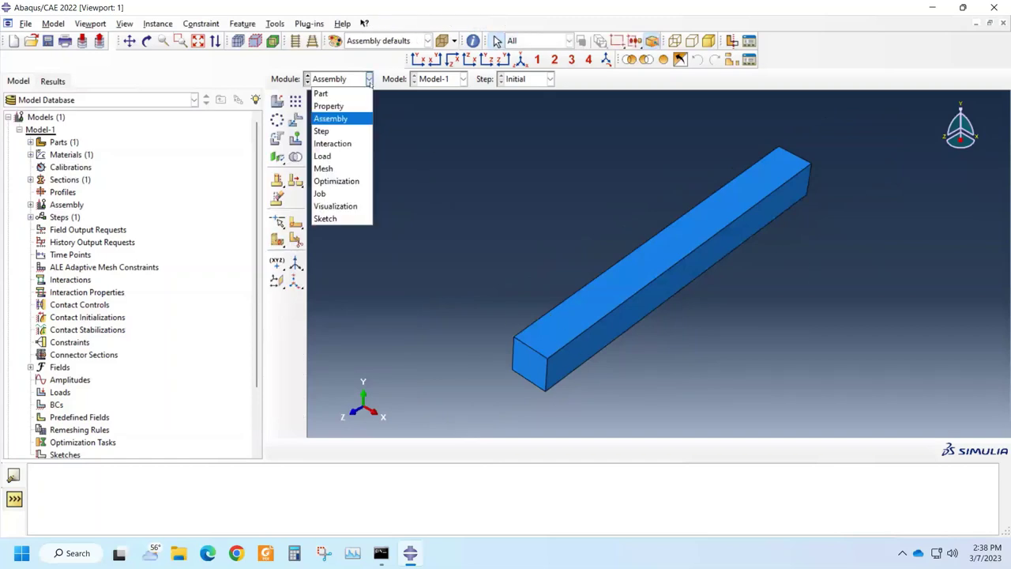
pyautogui.click(341, 132)
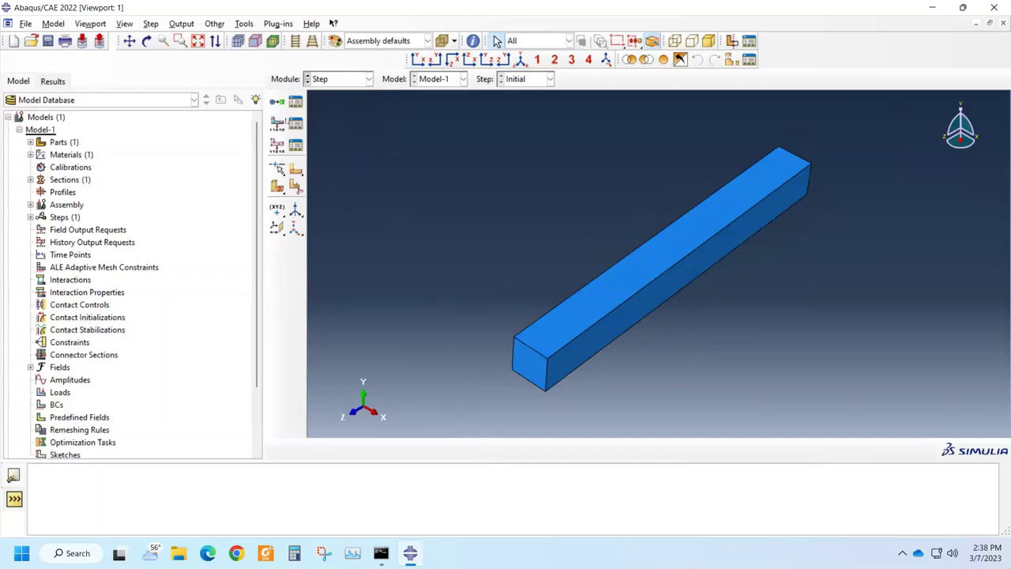
# Start a new step named Step-1 after Initial and view the procedure type choices
pyautogui.click(276, 102)
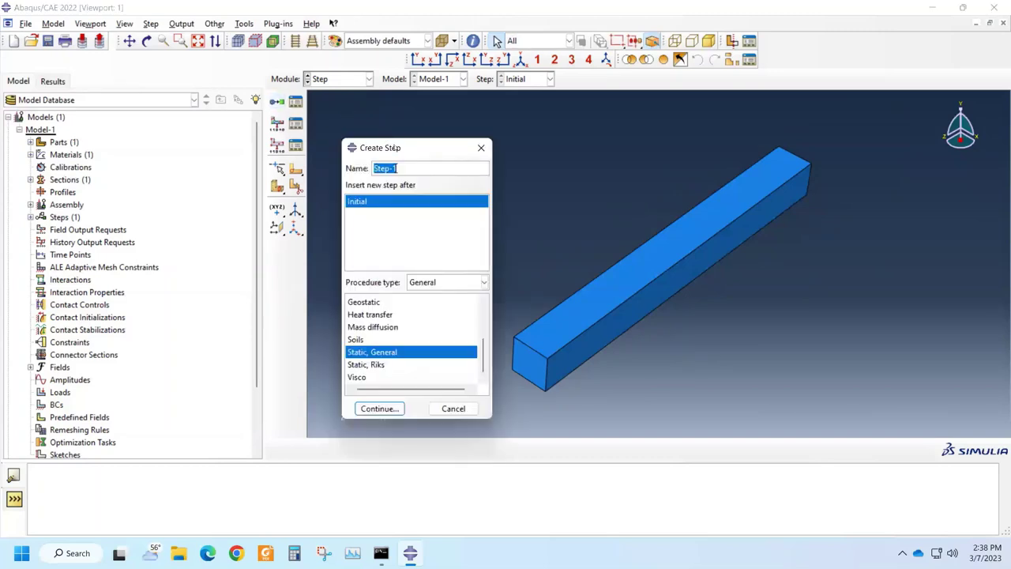
pyautogui.moveTo(395, 148); pyautogui.dragTo(366, 128)
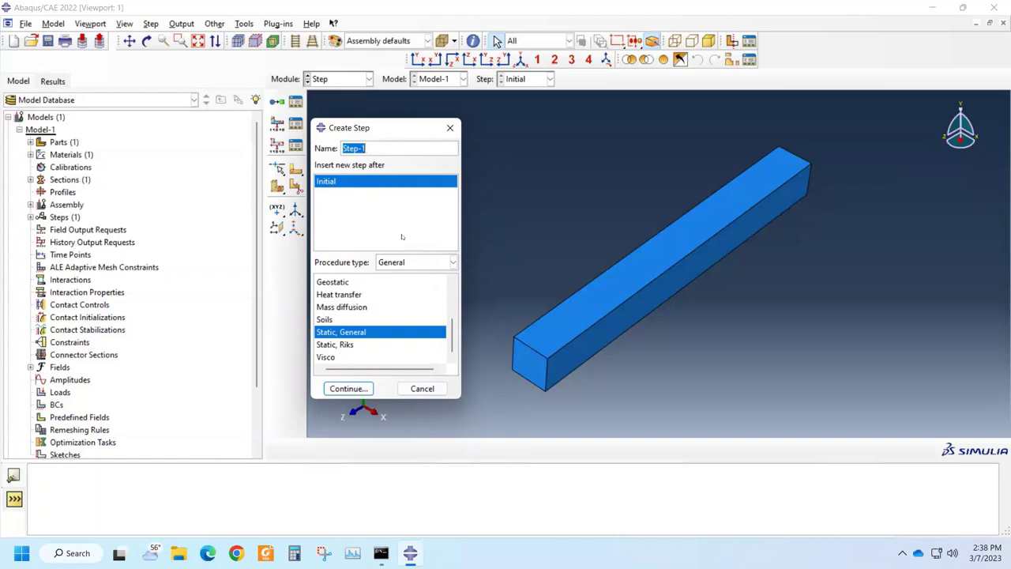
pyautogui.click(454, 262)
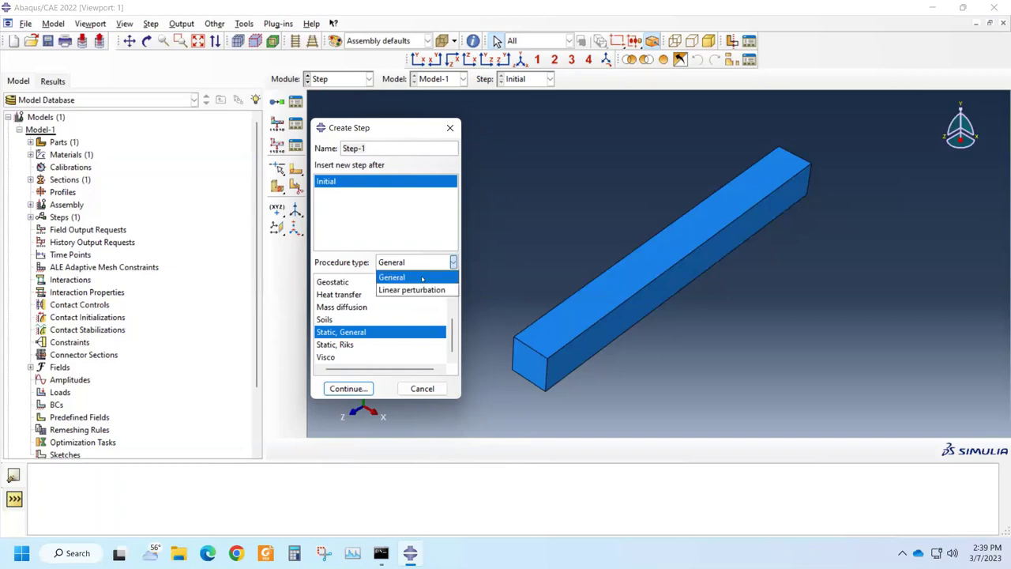
# Create Step-1 with the Static, General procedure after briefly viewing Linear perturbation
pyautogui.click(423, 278)
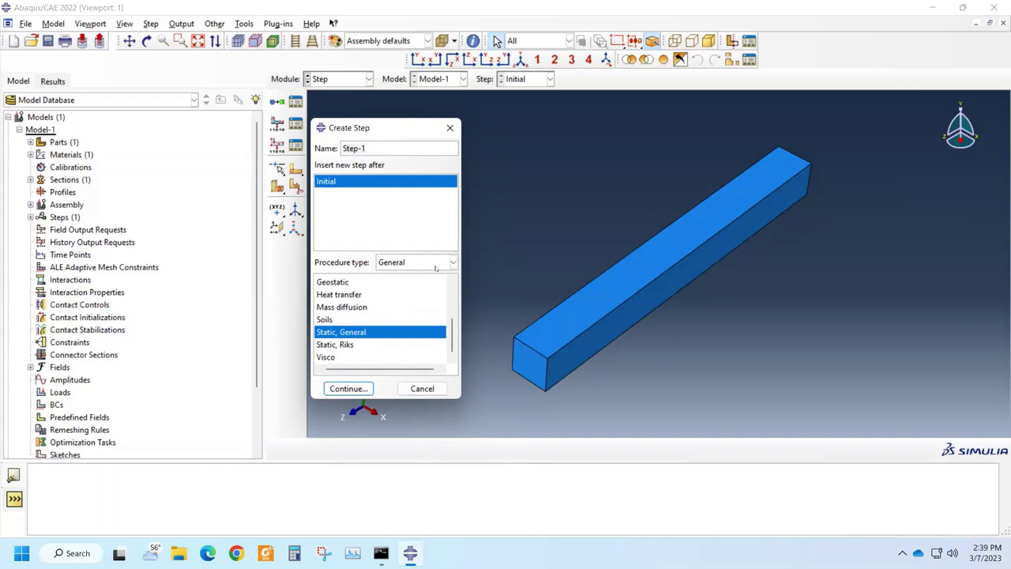
pyautogui.click(416, 262)
pyautogui.click(410, 290)
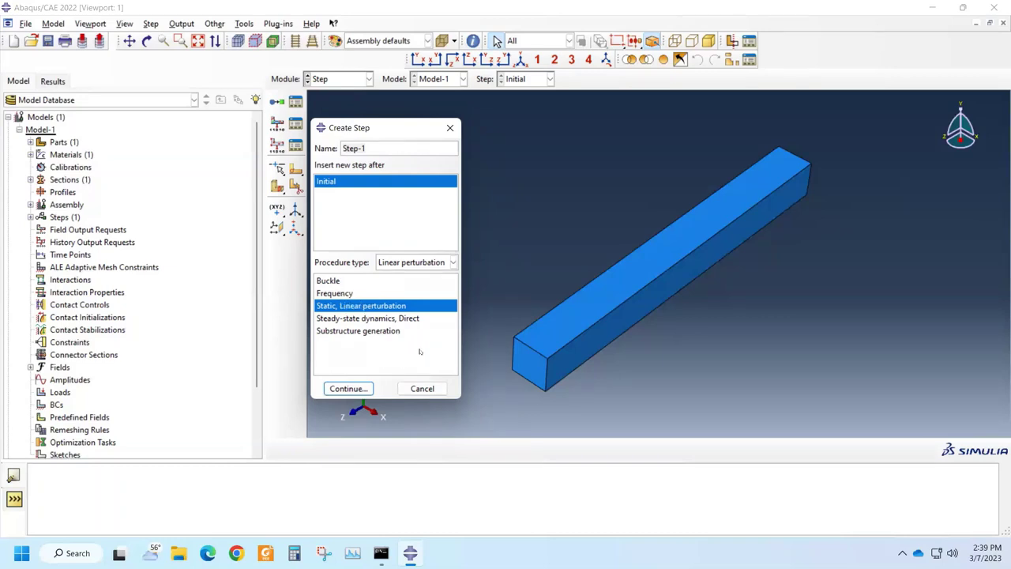
pyautogui.click(453, 263)
pyautogui.click(422, 275)
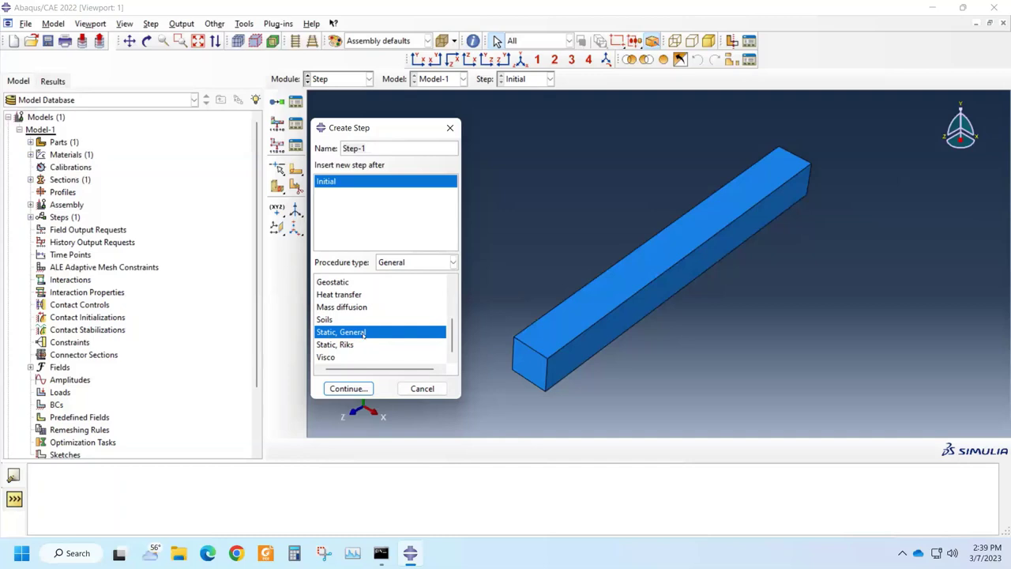
pyautogui.click(346, 388)
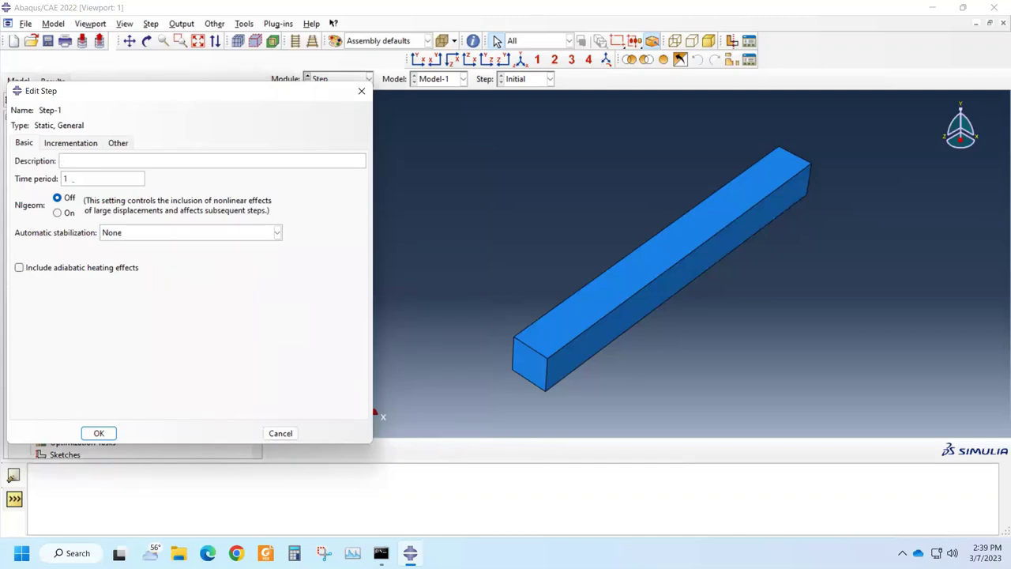
# Give Step-1 time period 1, 100 maximum increments and initial increment size 1
pyautogui.press('Tab')
pyautogui.click(66, 179)
pyautogui.click(61, 140)
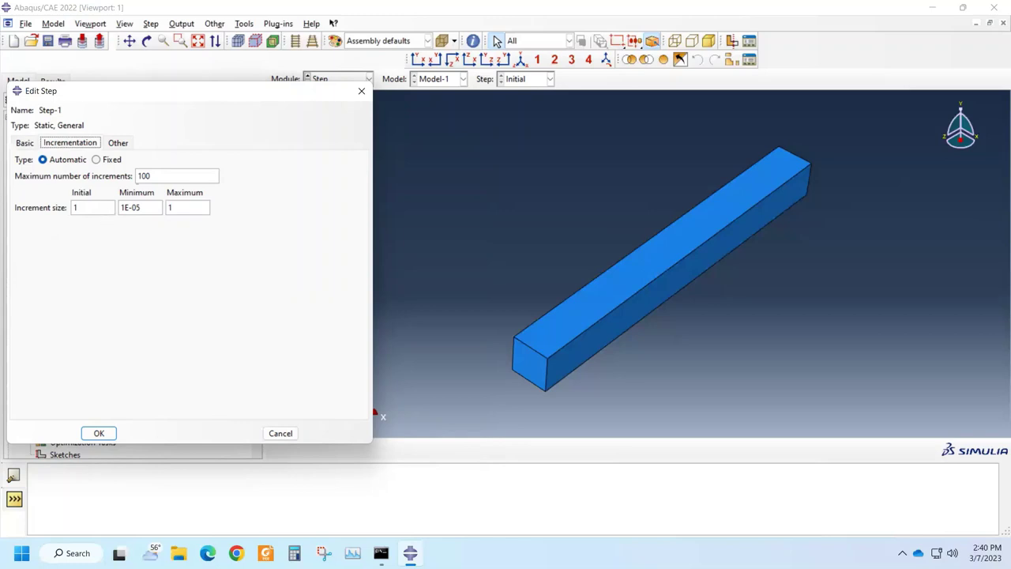
pyautogui.moveTo(156, 177); pyautogui.dragTo(136, 177)
pyautogui.click(92, 208)
pyautogui.write('1')
pyautogui.click(149, 208)
# Save Step-1 and list it under Steps in the model tree
pyautogui.click(99, 433)
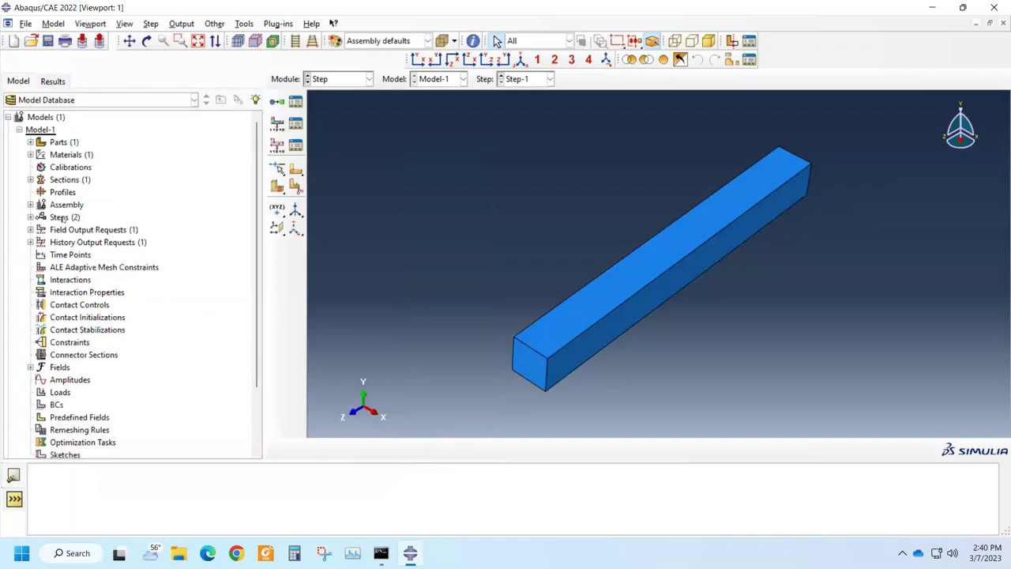
pyautogui.click(30, 218)
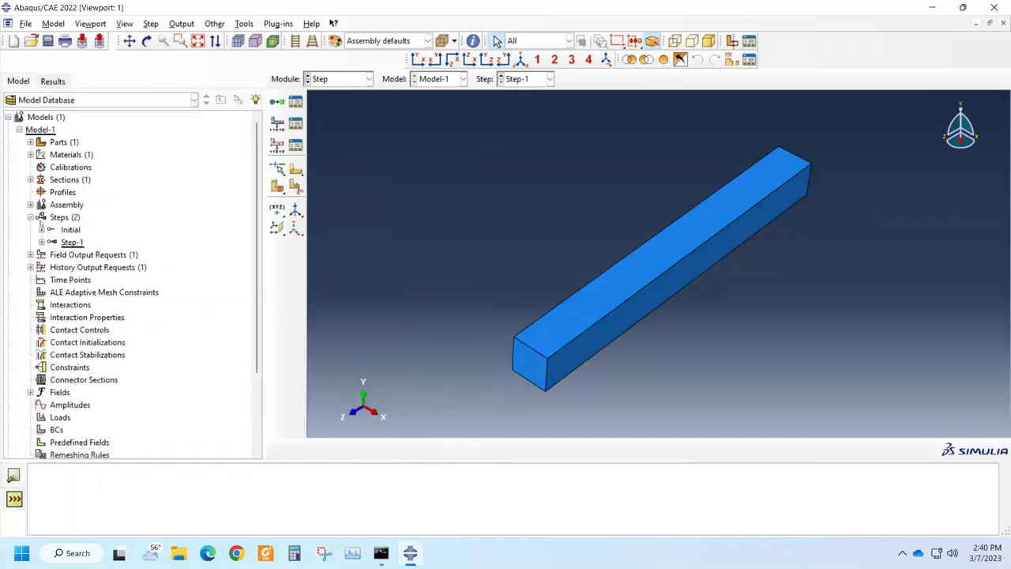
pyautogui.moveTo(73, 242)
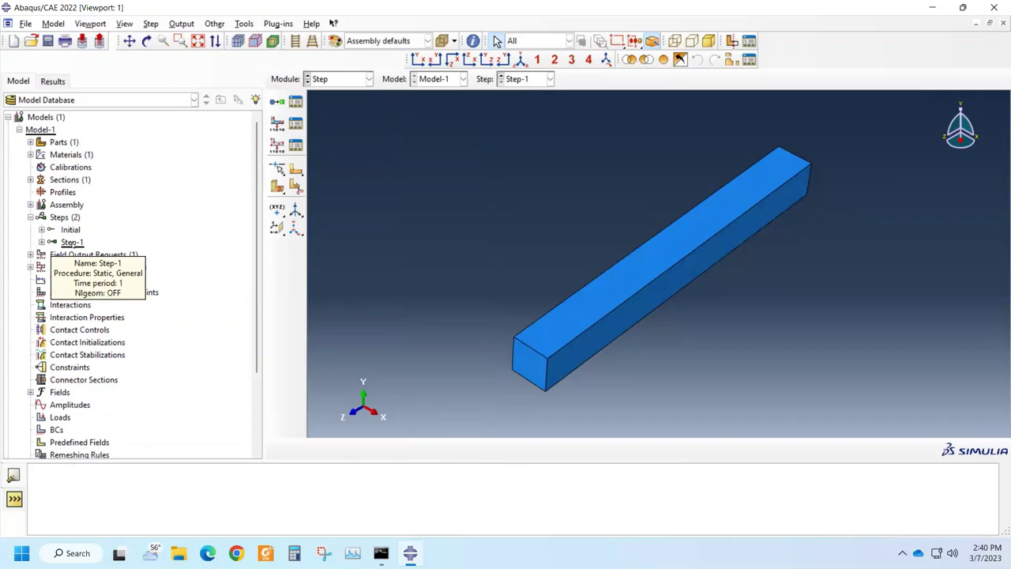
pyautogui.rightClick(73, 242)
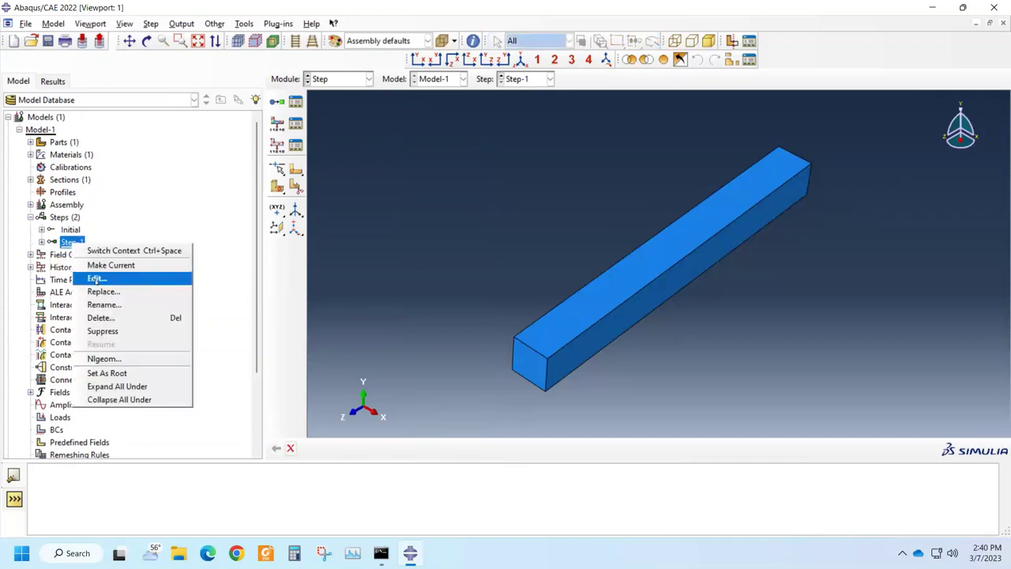
# Review Step-1's settings through the Step Manager and close it without changes
pyautogui.click(297, 105)
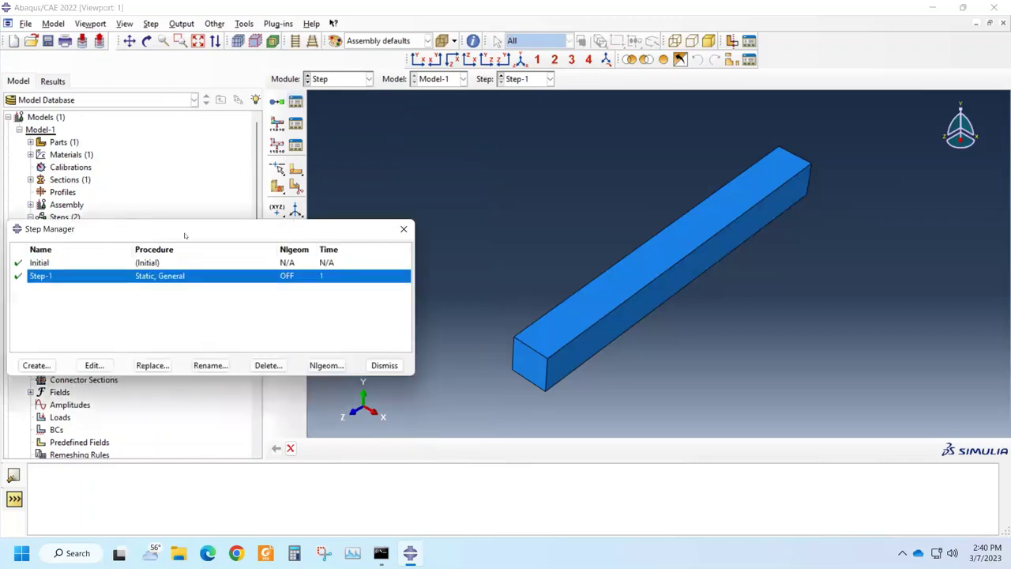
pyautogui.moveTo(186, 241); pyautogui.dragTo(232, 190)
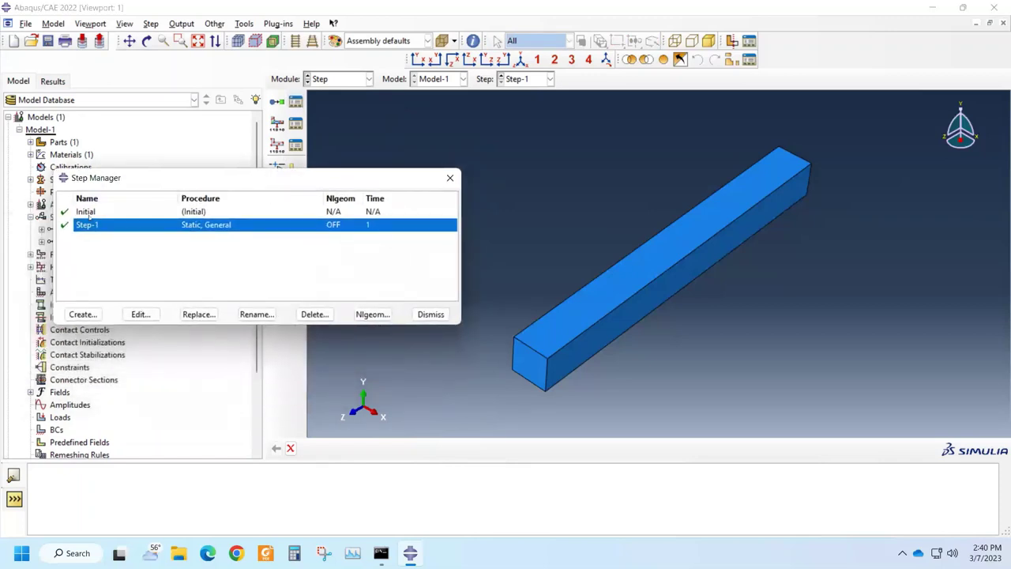
pyautogui.click(132, 318)
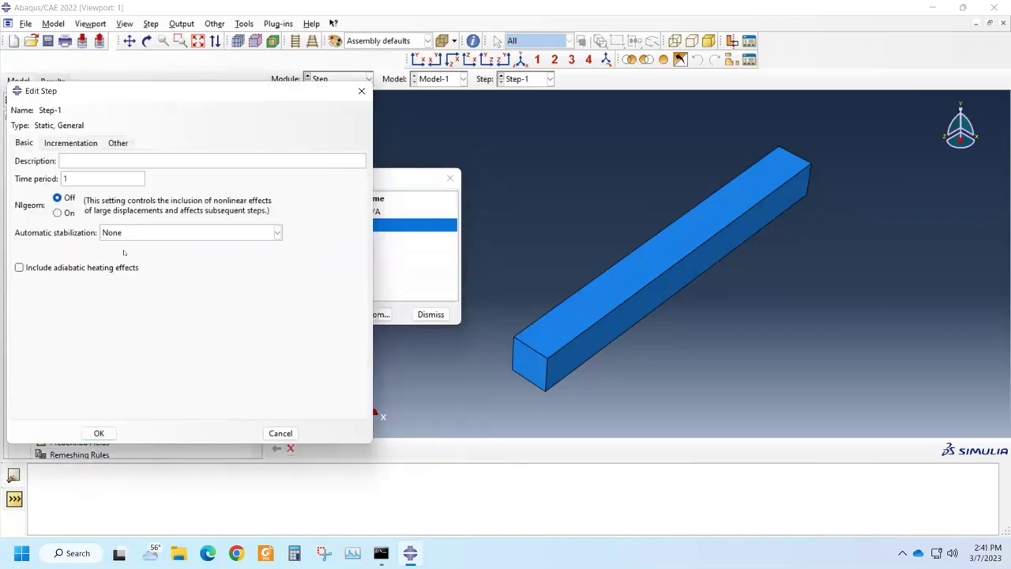
pyautogui.click(73, 143)
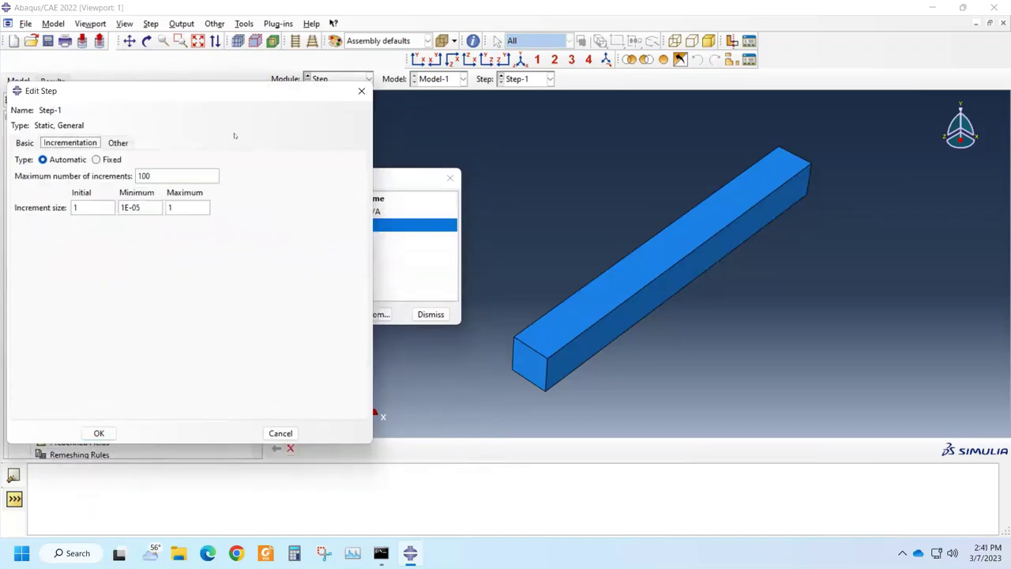
pyautogui.click(360, 93)
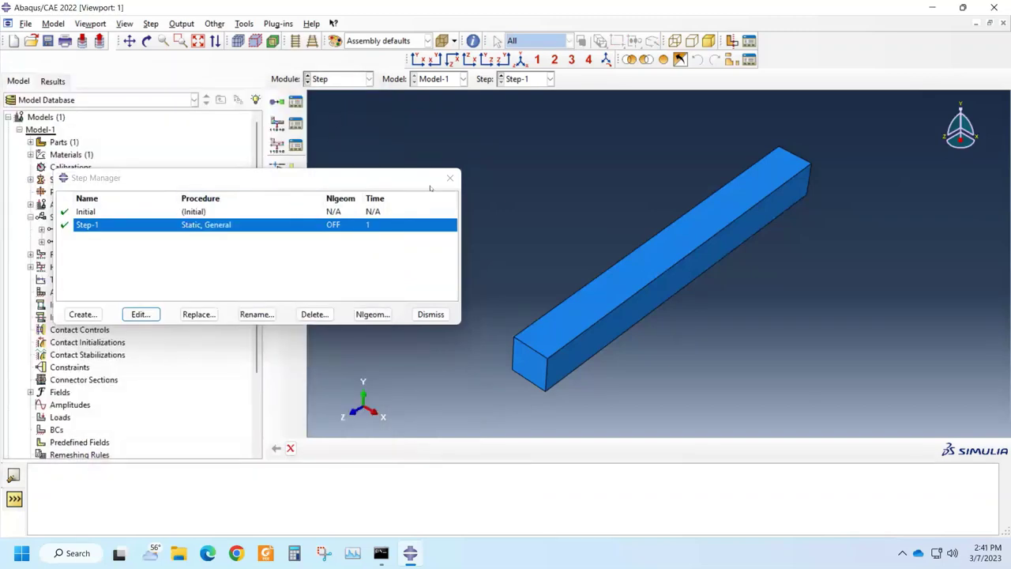
pyautogui.click(448, 179)
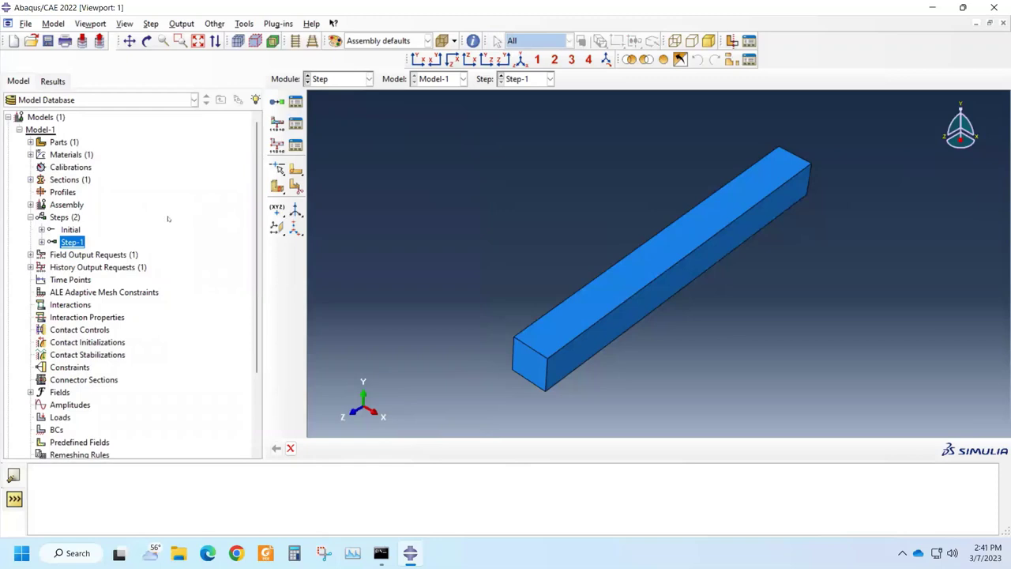
# Expand Field and History Output Requests to reveal F-Output-1 and H-Output-1
pyautogui.click(72, 242)
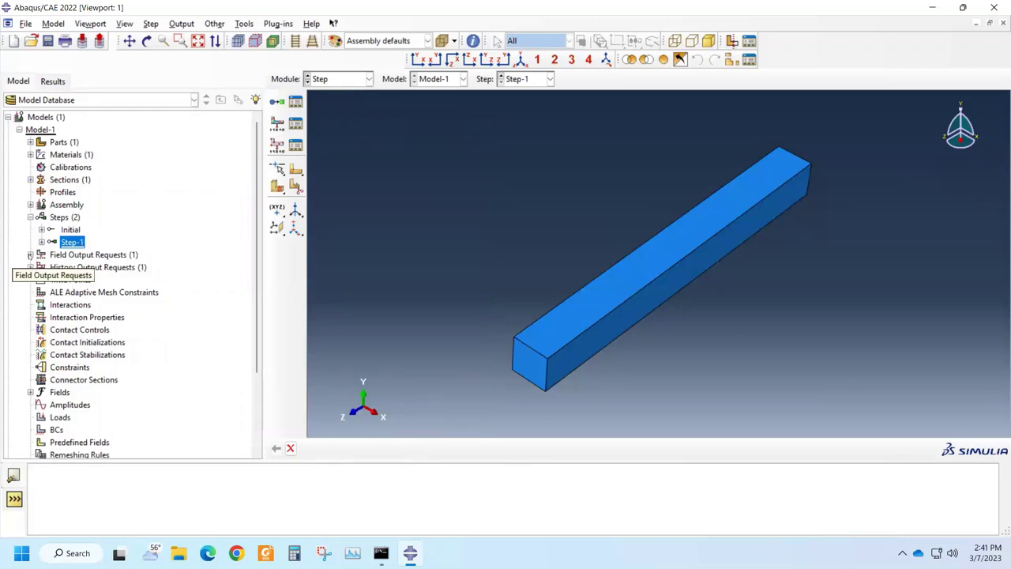
pyautogui.click(30, 255)
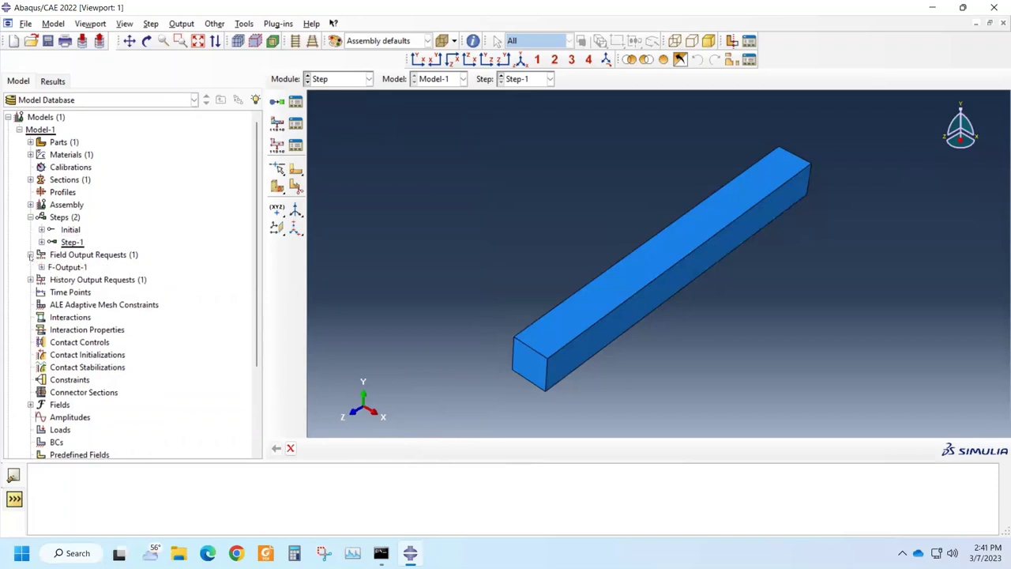
pyautogui.click(30, 280)
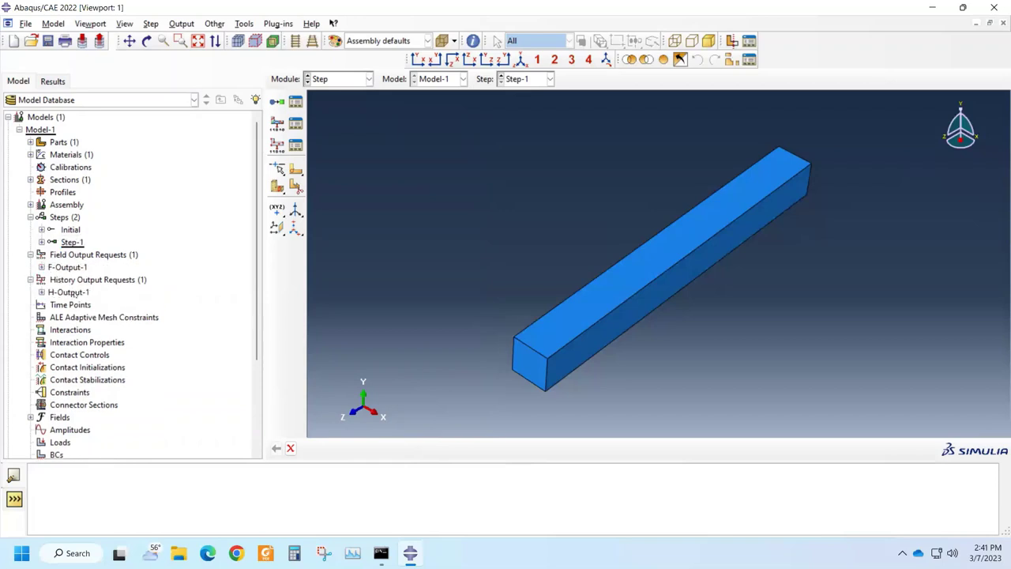
# Open F-Output-1 for editing from the Field Output Requests Manager
pyautogui.click(296, 124)
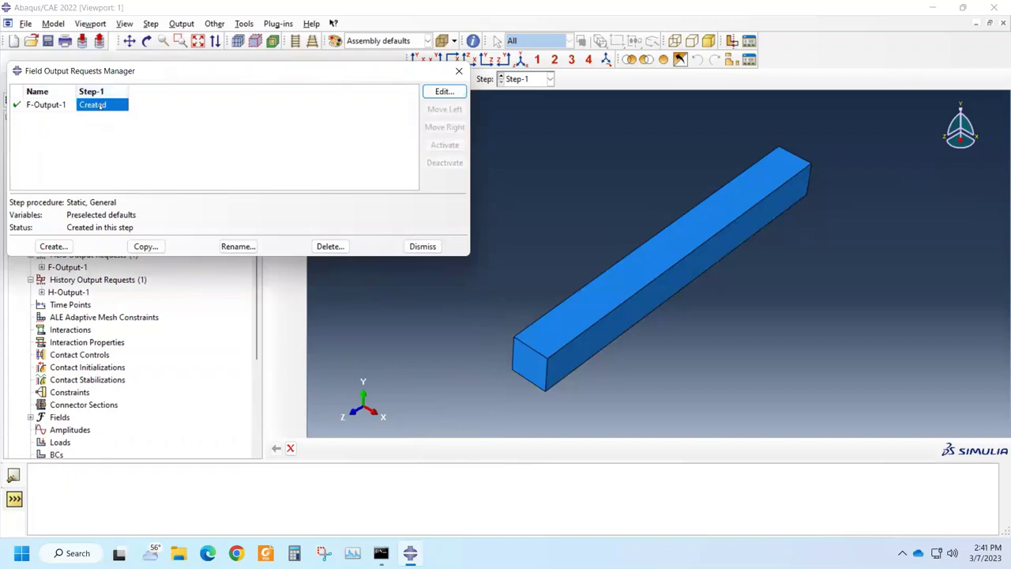
pyautogui.click(444, 91)
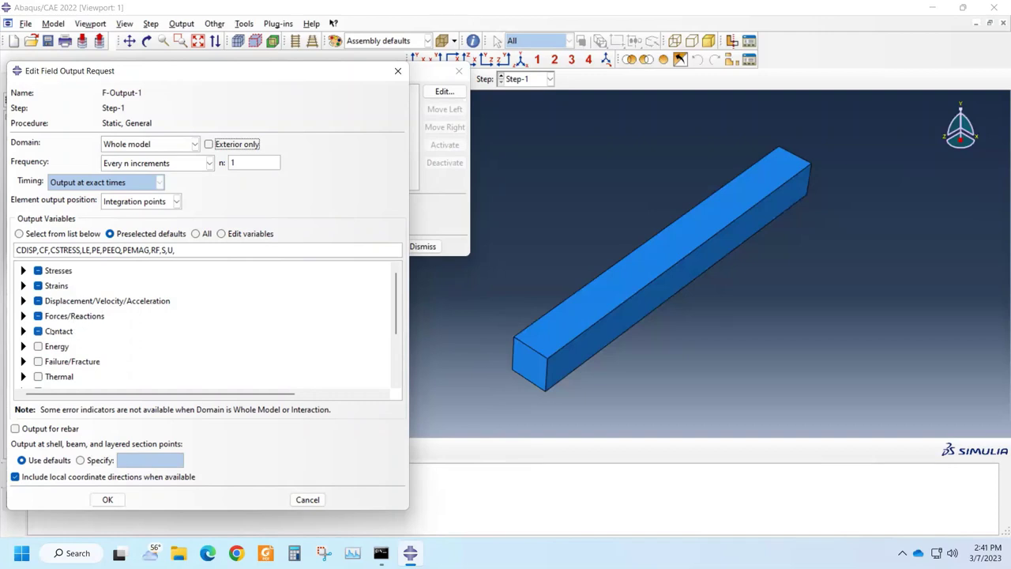
# Change F-Output-1 to write output every 10 increments over the whole model
pyautogui.scroll(-3, 132, 341)
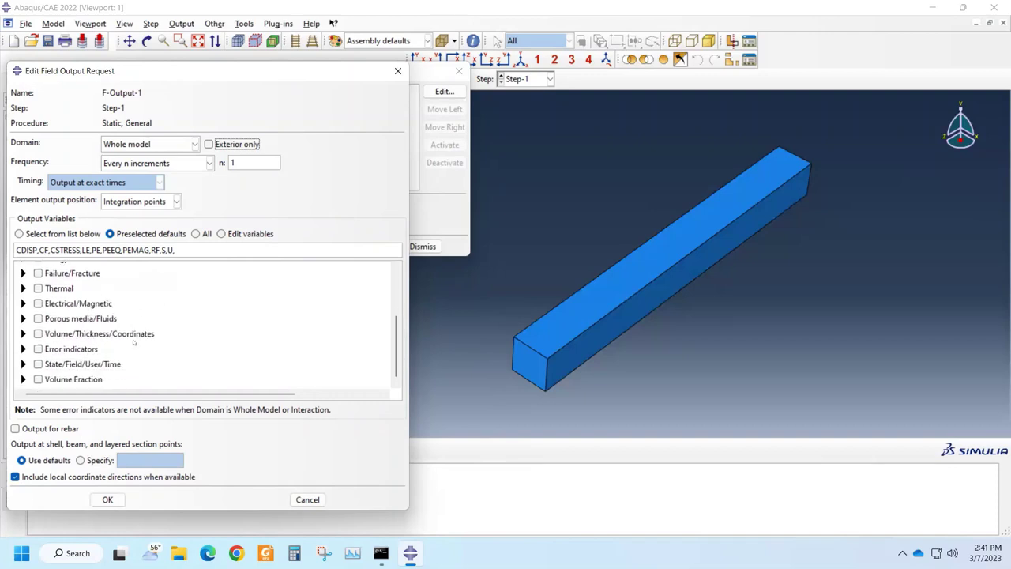
pyautogui.scroll(3, 132, 342)
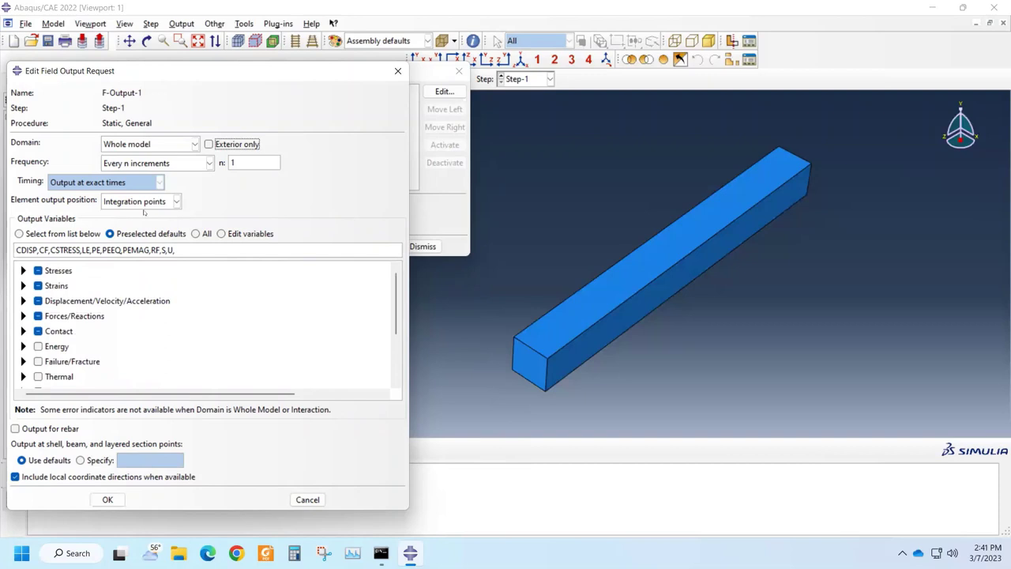
pyautogui.click(195, 145)
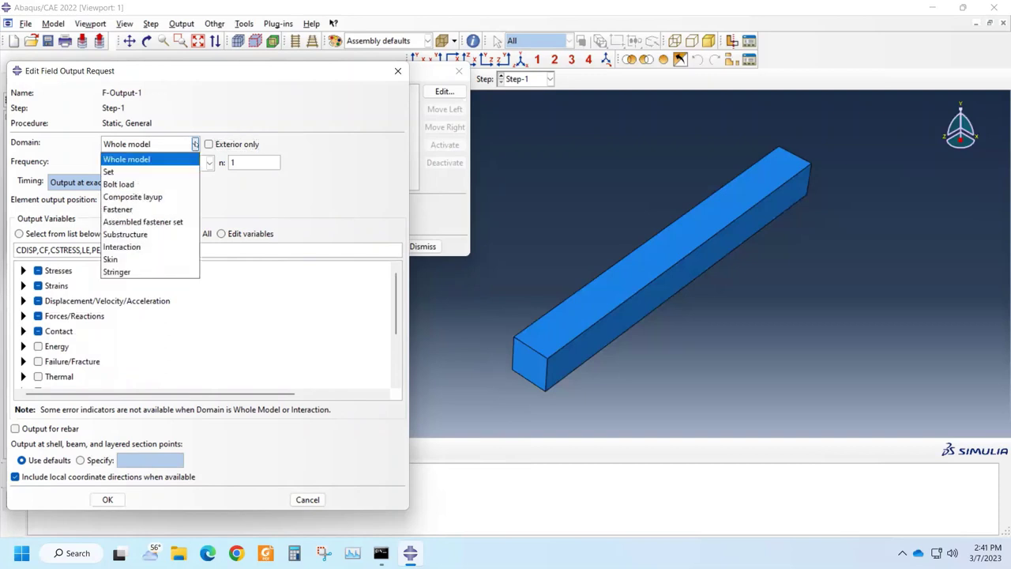
pyautogui.click(195, 145)
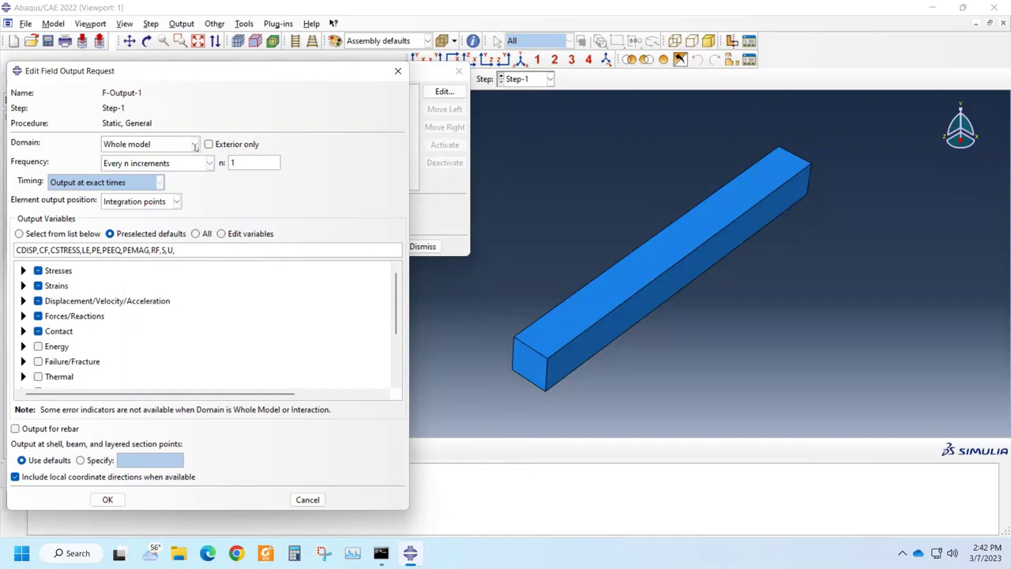
pyautogui.click(195, 144)
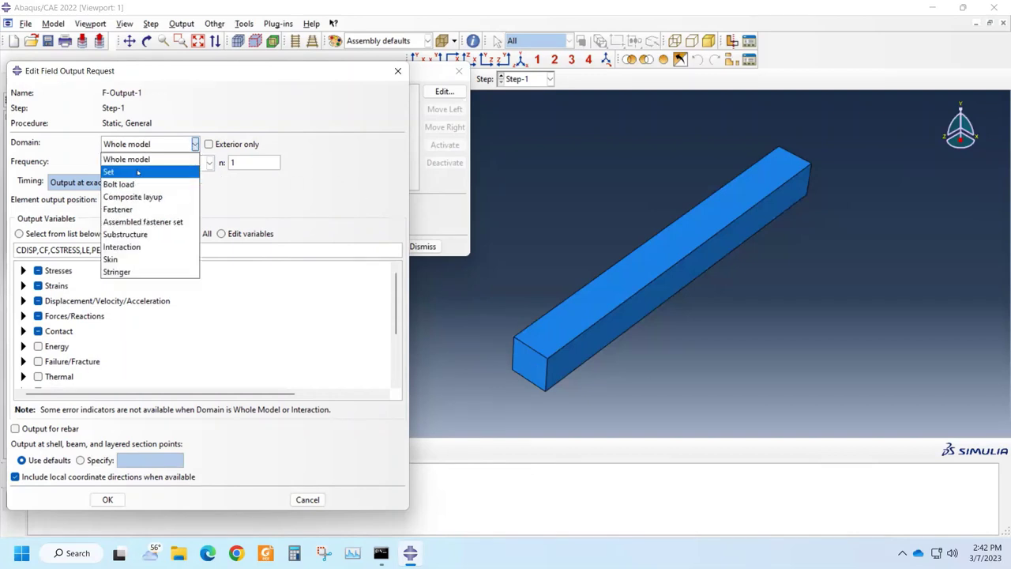
pyautogui.click(196, 144)
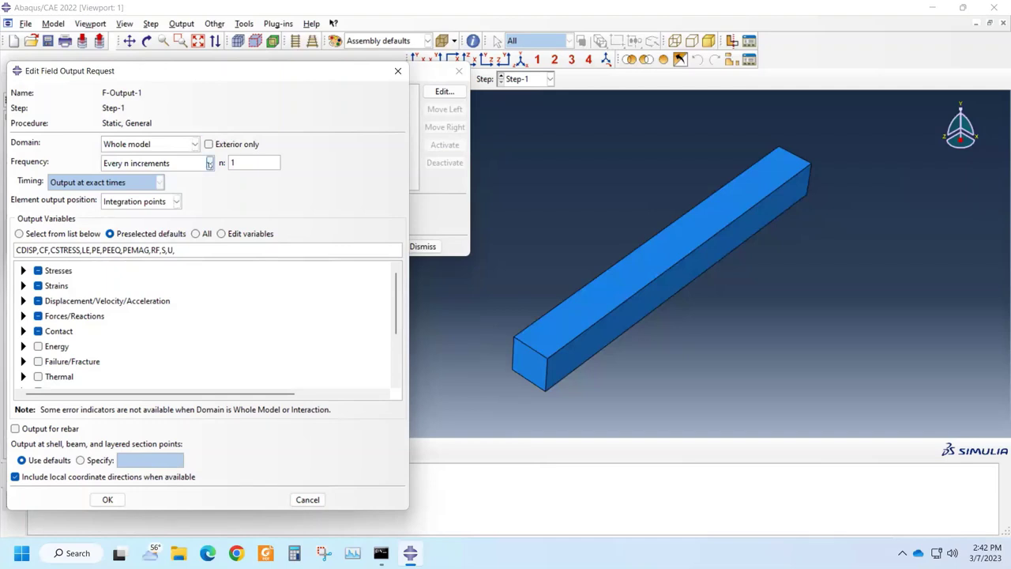
pyautogui.click(209, 163)
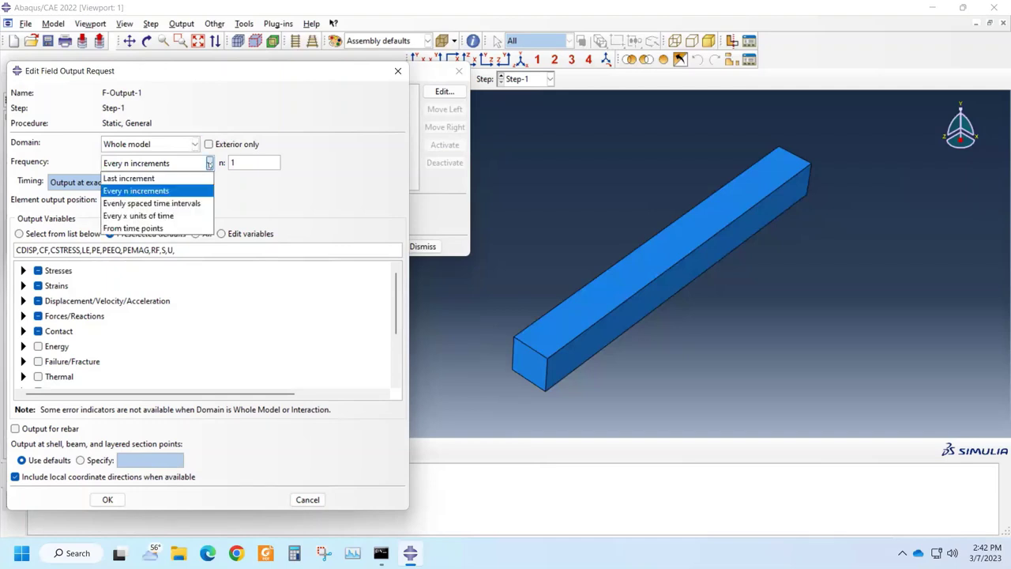
pyautogui.click(210, 163)
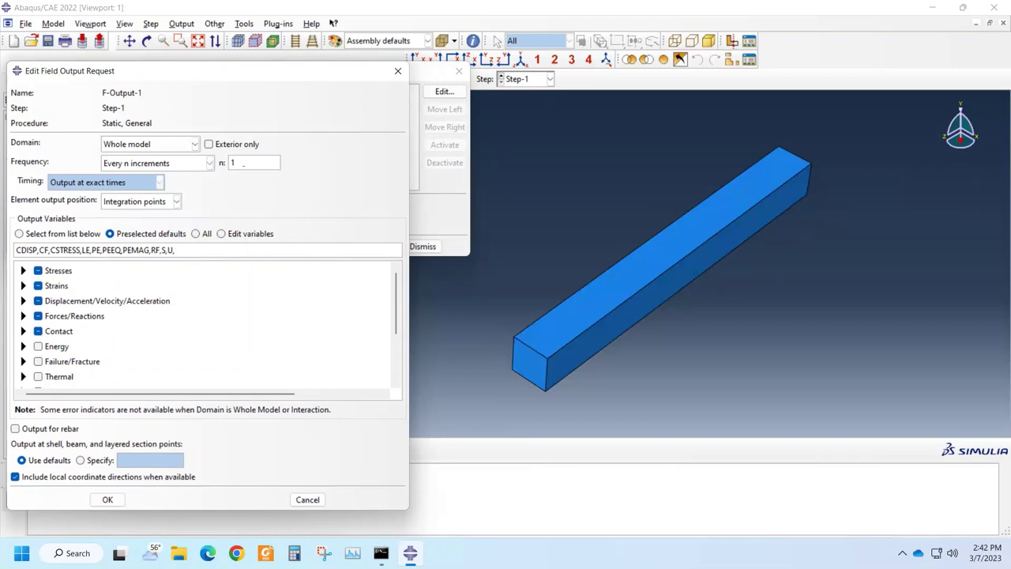
pyautogui.doubleClick(242, 163)
pyautogui.write('0')
pyautogui.click(107, 499)
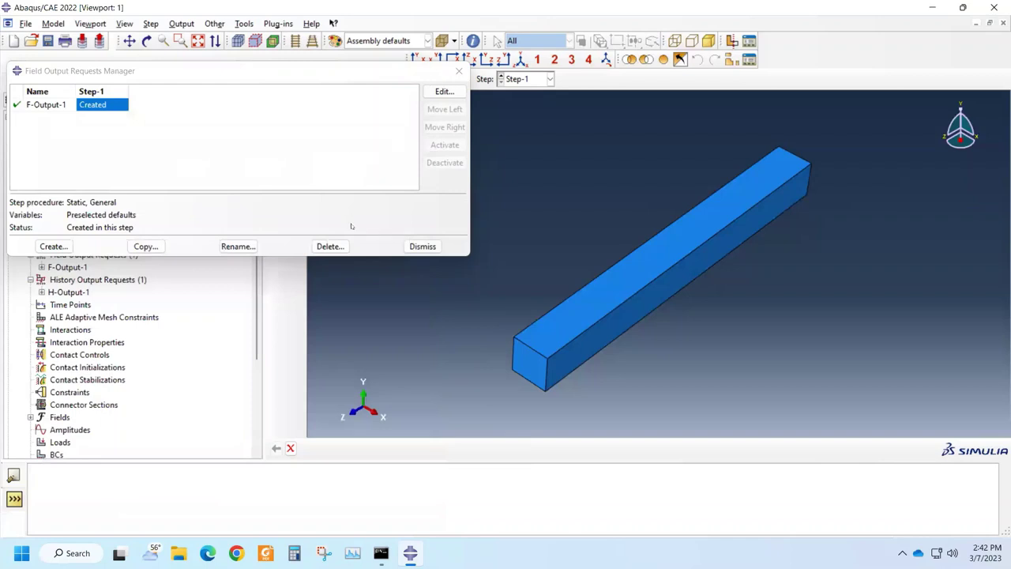
# Open H-Output-1 from the History Output Manager and inspect its Energy and displacement variables
pyautogui.click(422, 246)
pyautogui.click(294, 146)
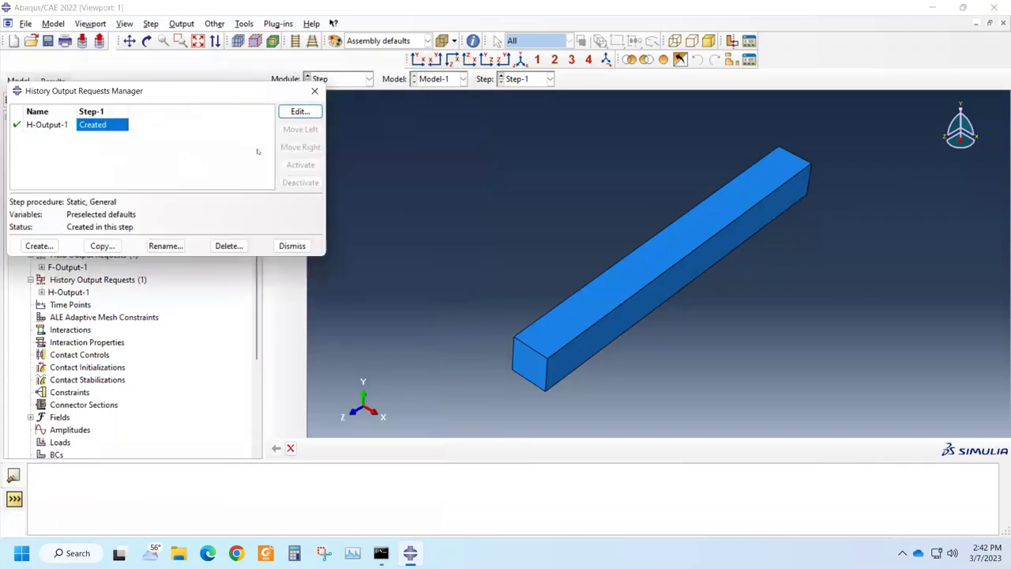
pyautogui.click(293, 117)
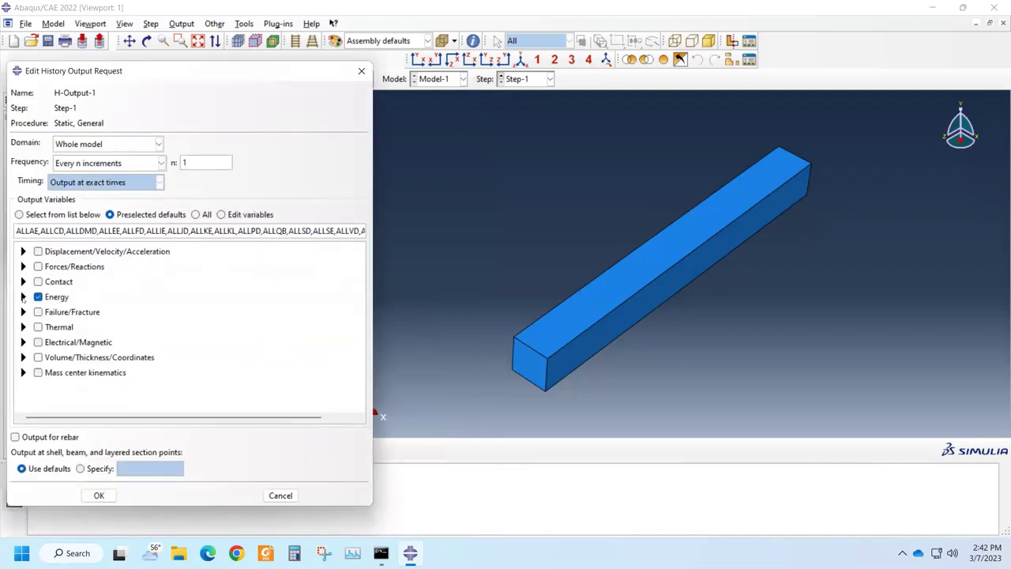
pyautogui.click(24, 297)
pyautogui.click(38, 310)
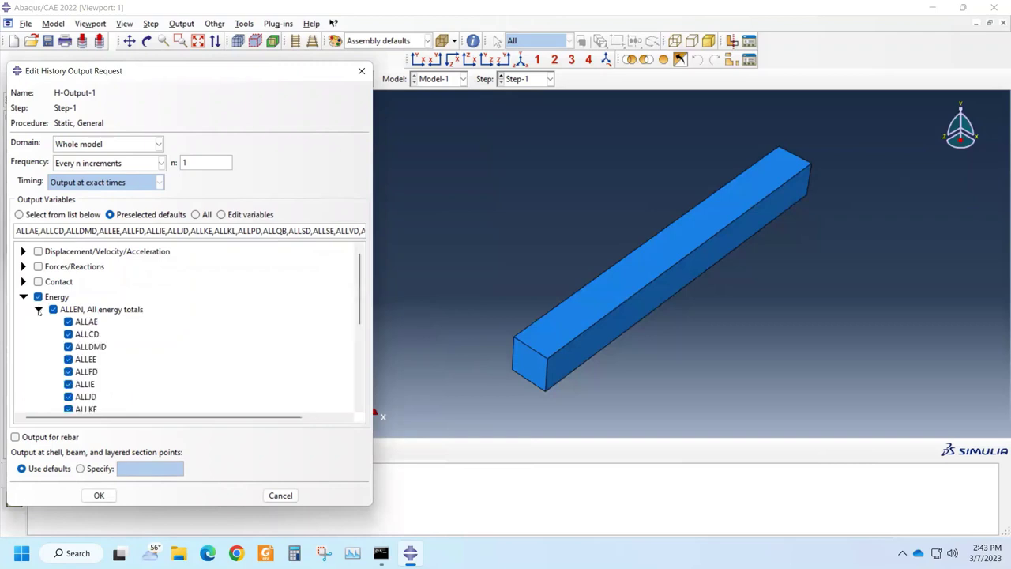
pyautogui.scroll(-2, 142, 343)
pyautogui.scroll(2, 142, 343)
pyautogui.click(24, 297)
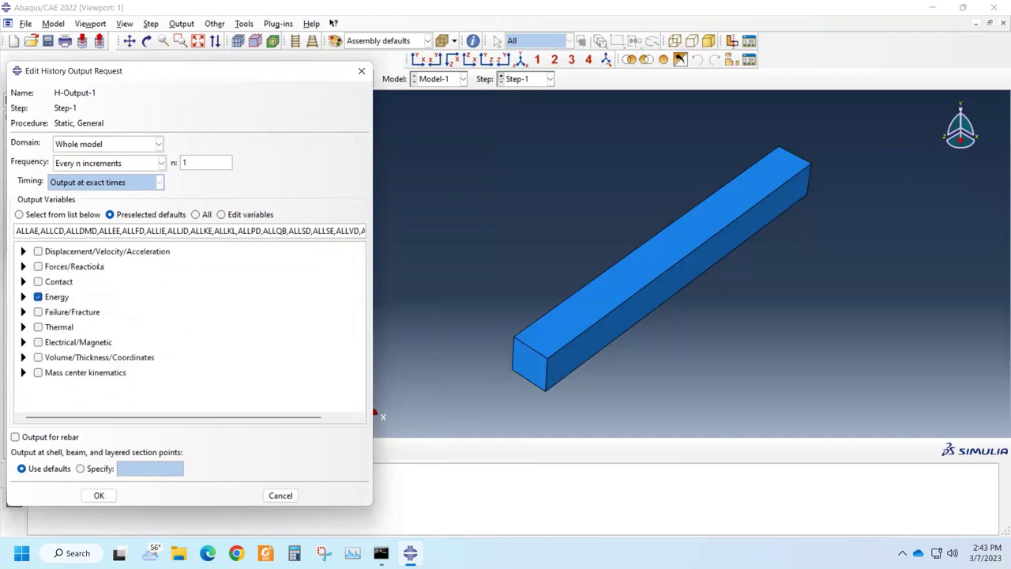
pyautogui.click(23, 251)
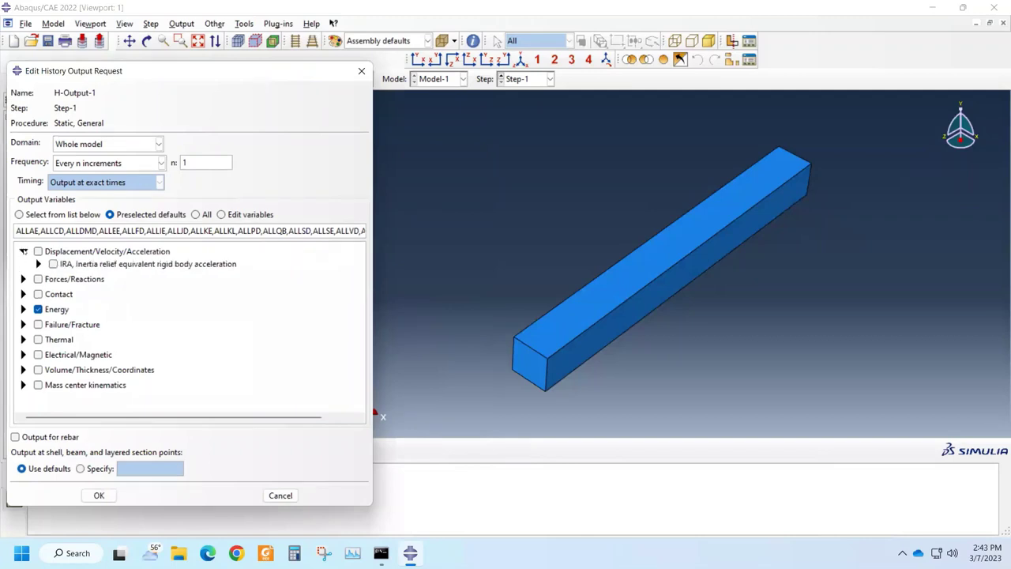
pyautogui.click(23, 251)
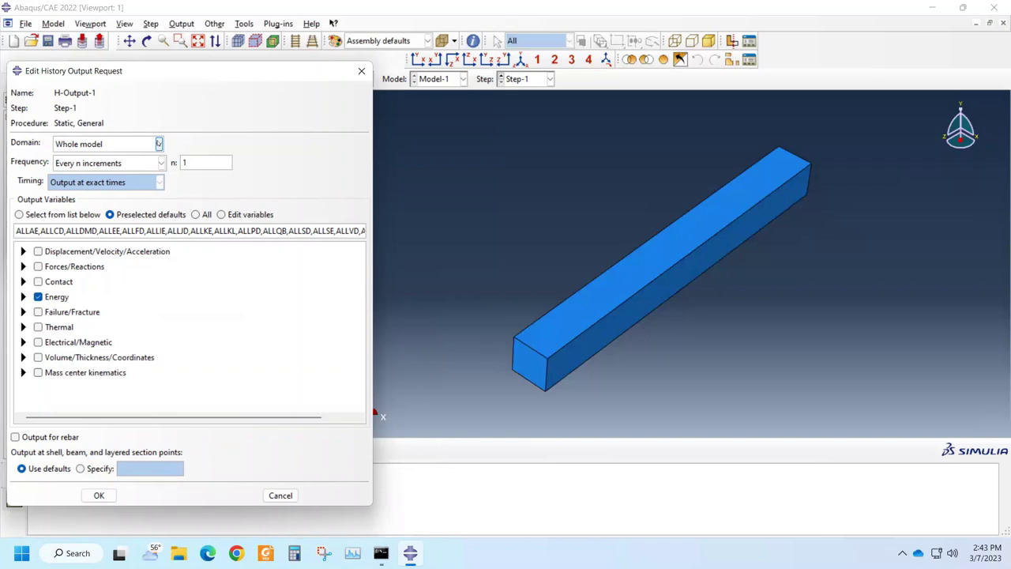
# Set H-Output-1 to record every 100 increments over the whole model, then close the manager
pyautogui.click(159, 144)
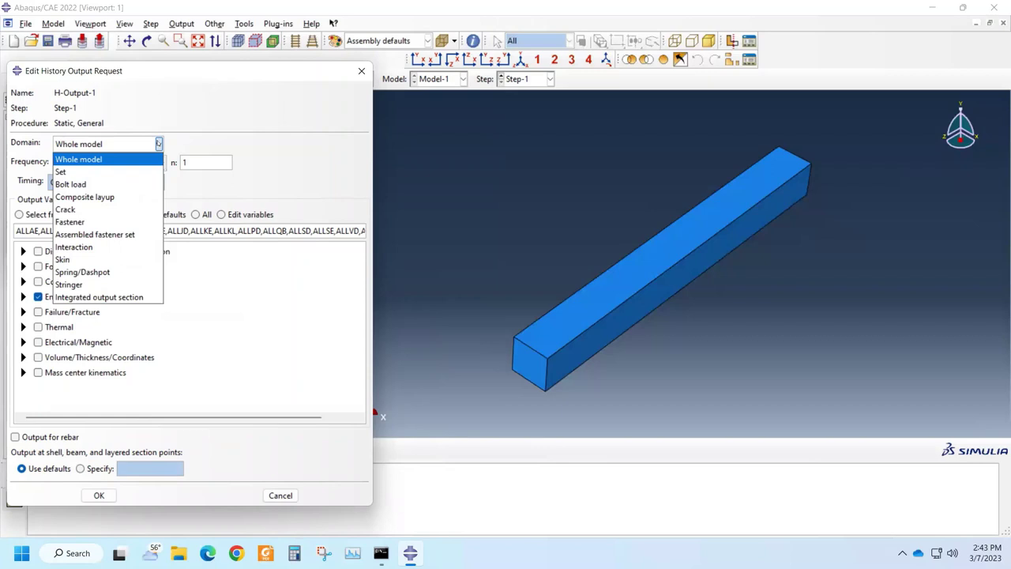
pyautogui.click(158, 144)
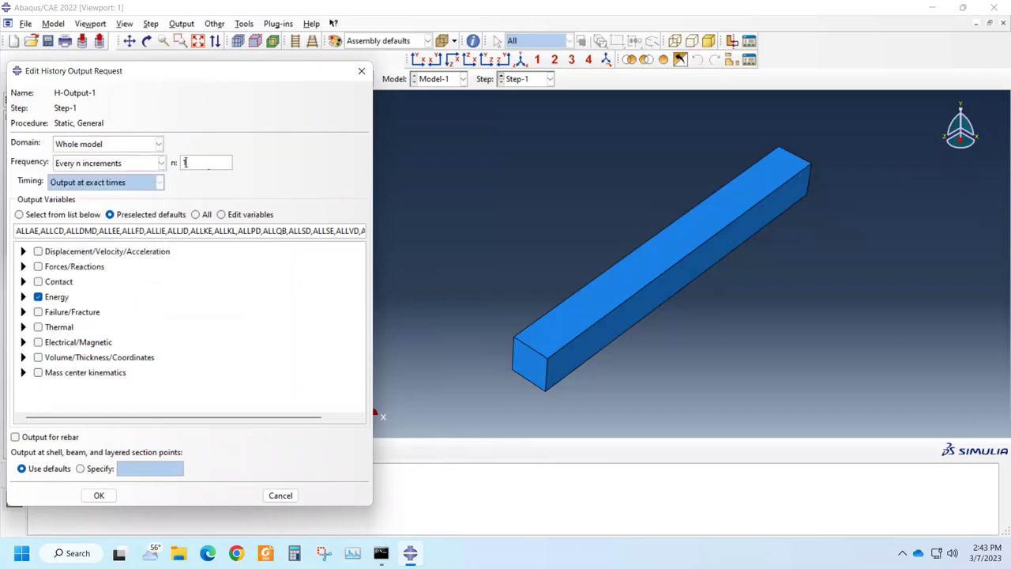
pyautogui.write('00')
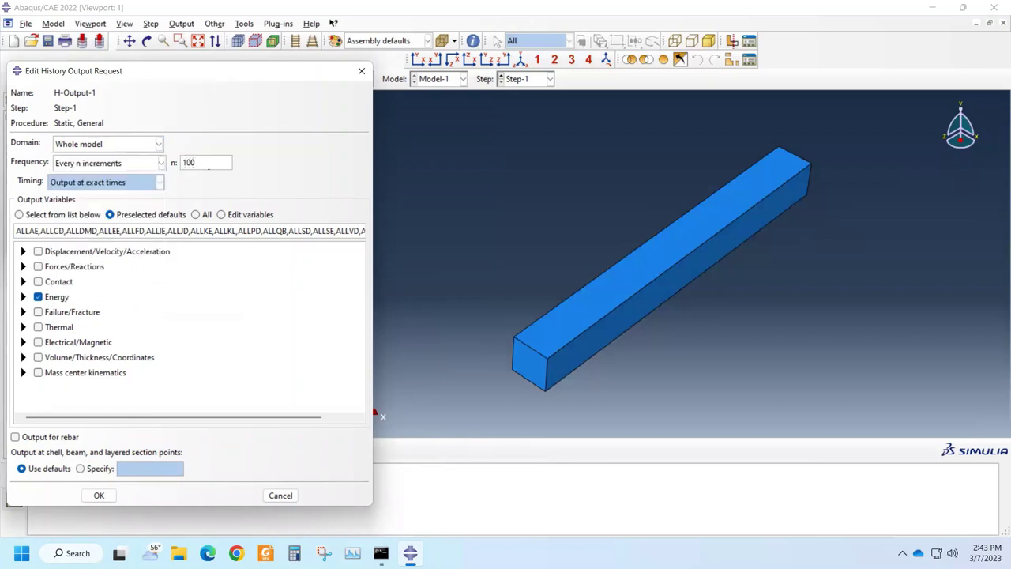
pyautogui.click(98, 496)
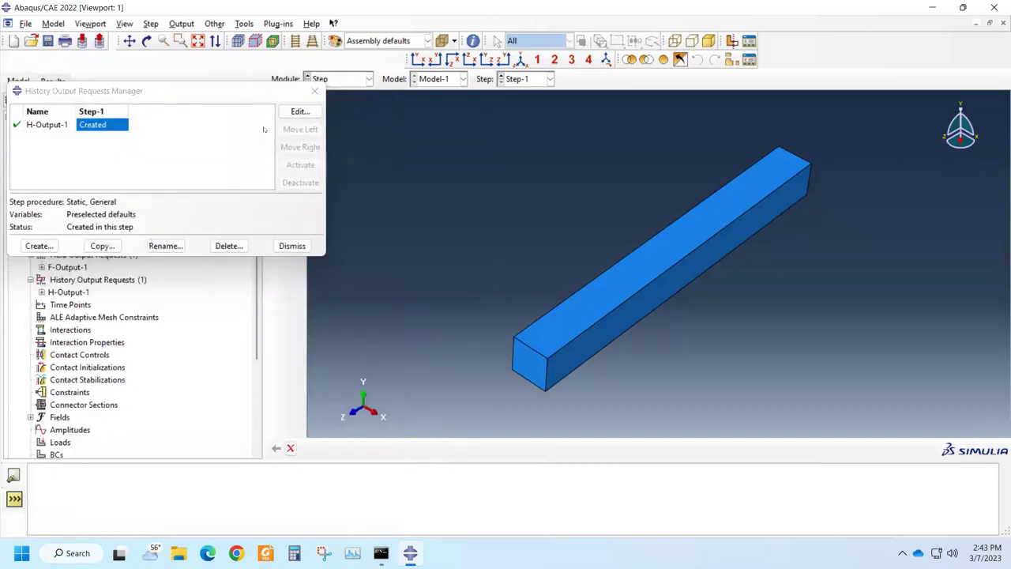
pyautogui.click(319, 95)
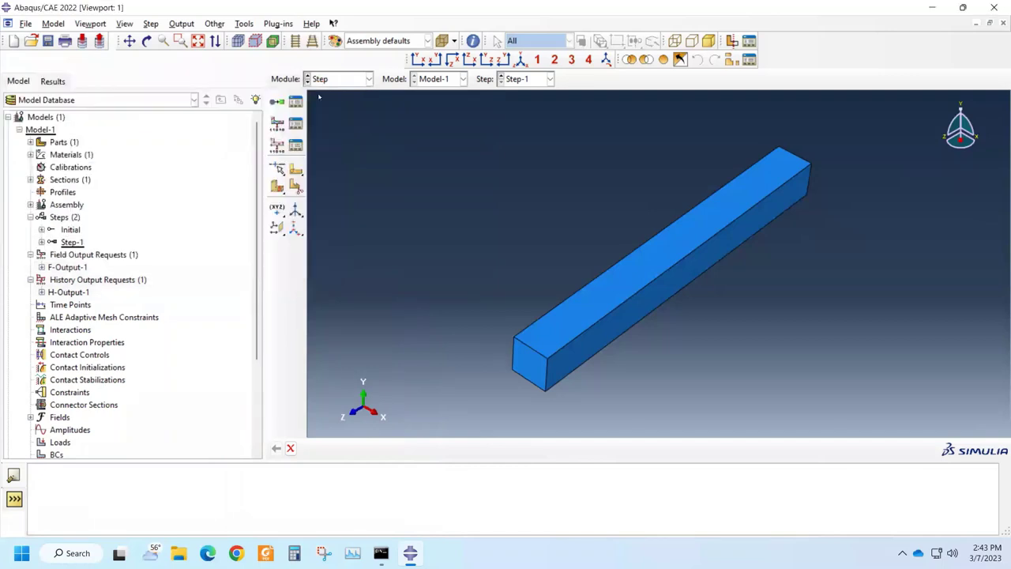
pyautogui.click(369, 79)
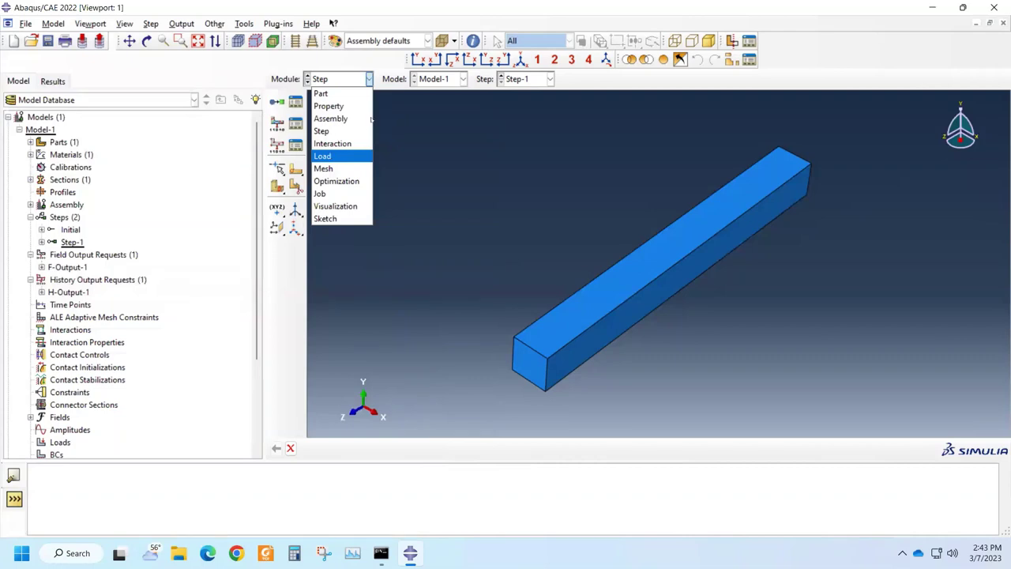
pyautogui.click(369, 79)
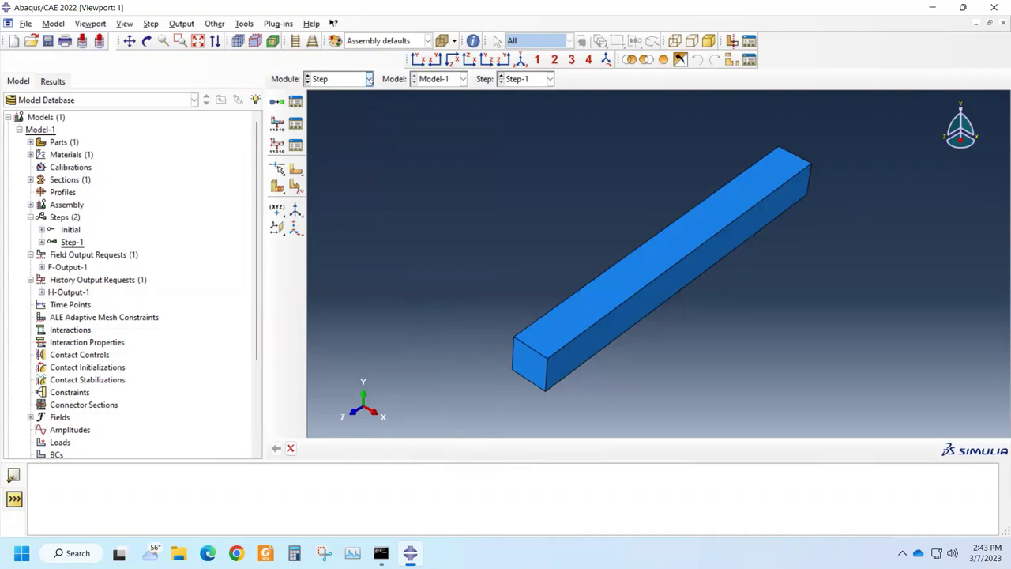
pyautogui.click(295, 101)
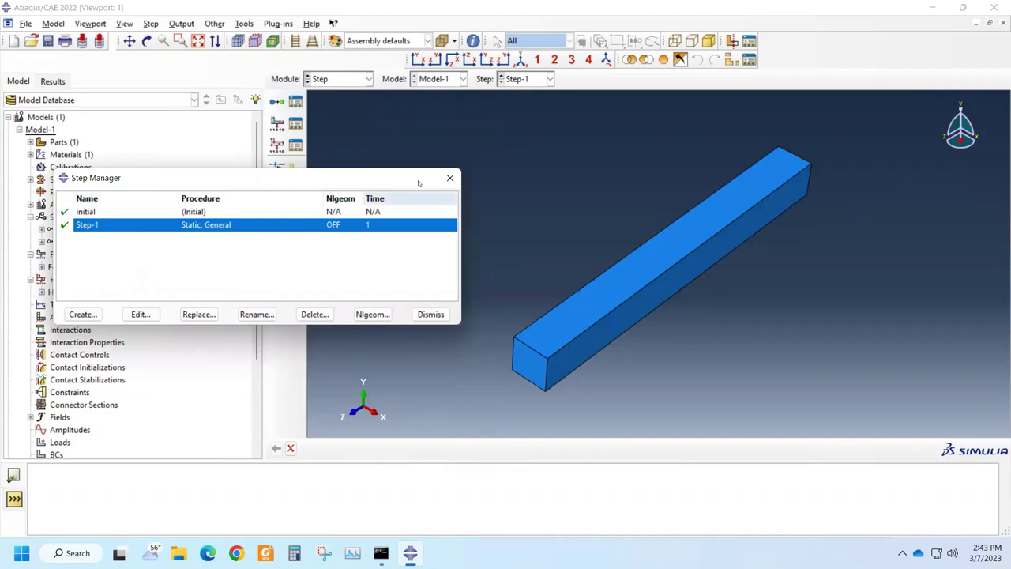
pyautogui.click(450, 178)
pyautogui.click(369, 79)
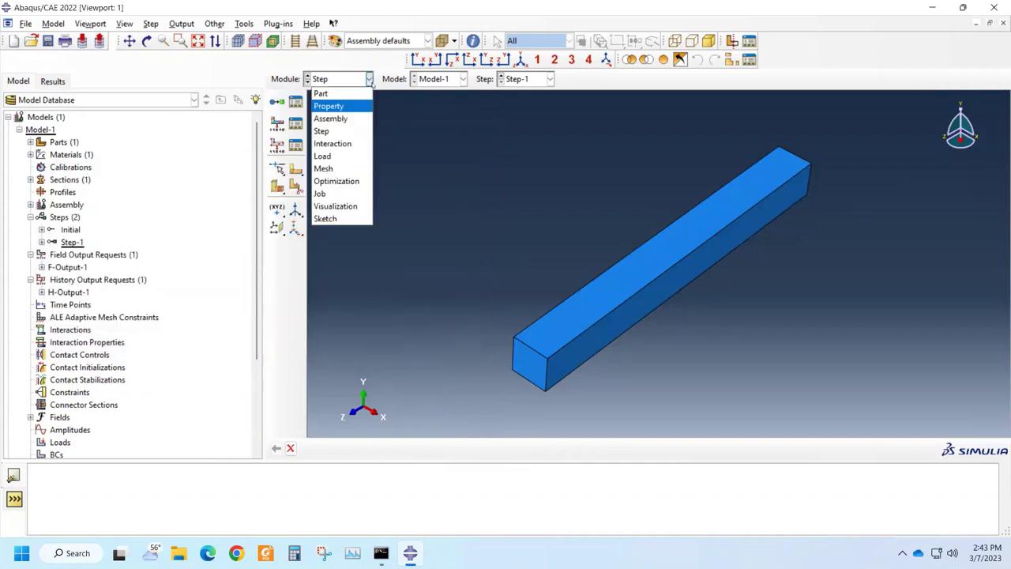